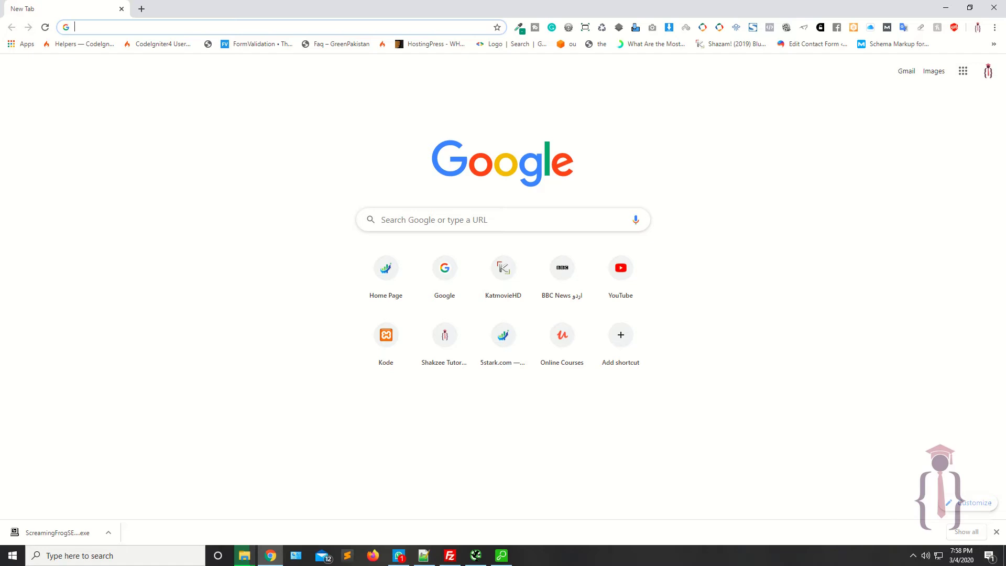
Search Google for 'online sitemap generator' and open the XML-Sitemaps.com generator in a new tab
type("online")
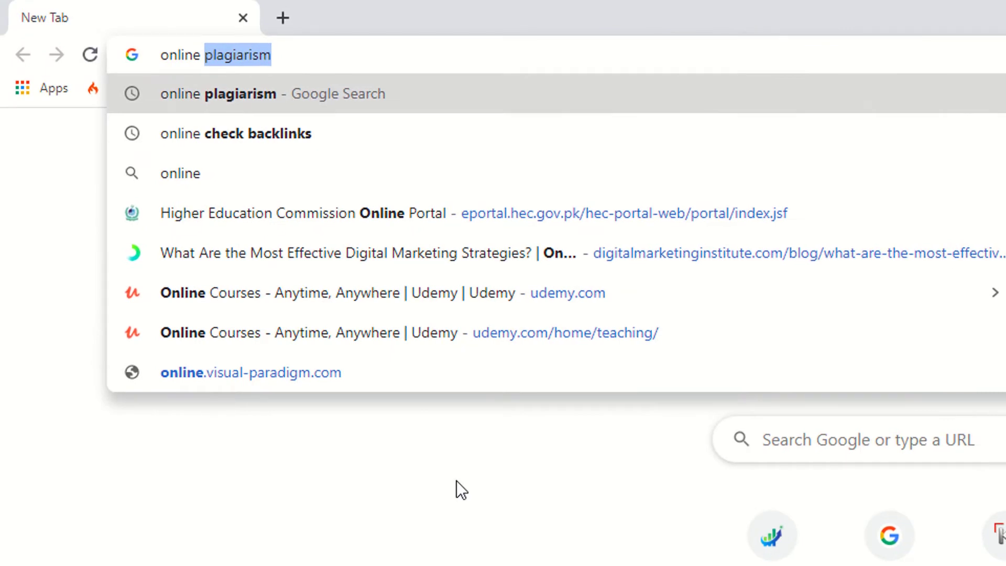
type(" sitemap")
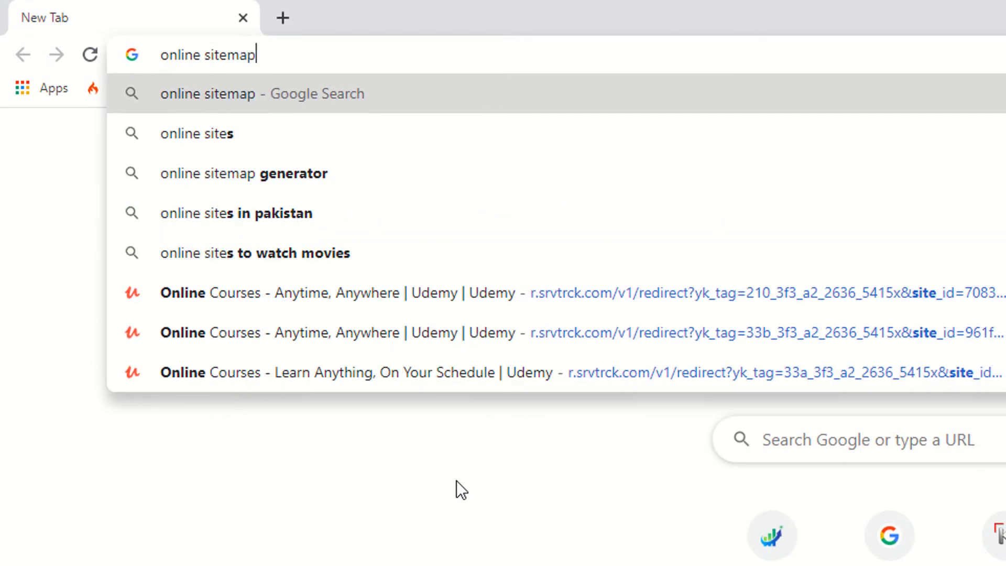
key("Return")
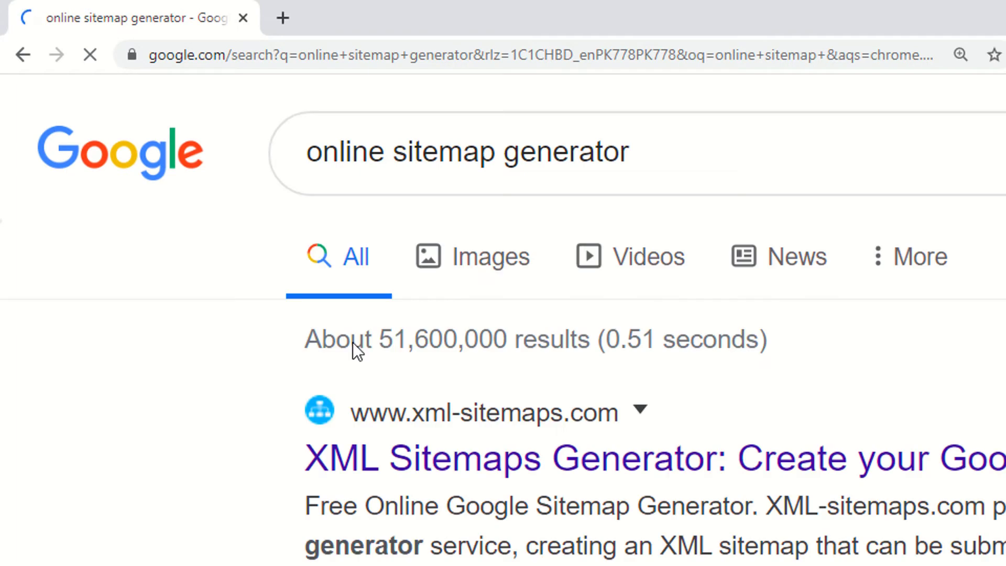
scroll(355, 343, "down", 4)
middle_click(492, 254)
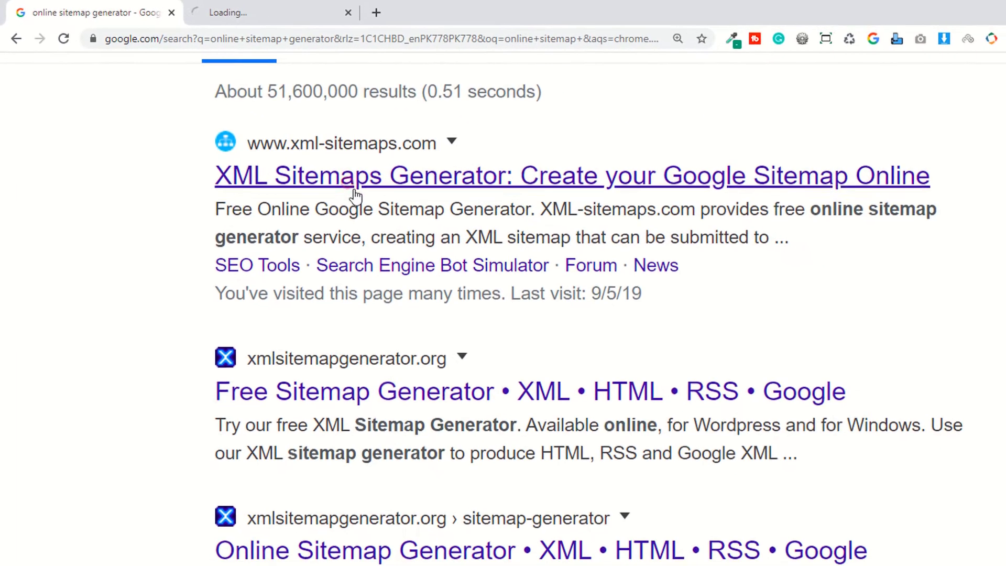
left_click(227, 10)
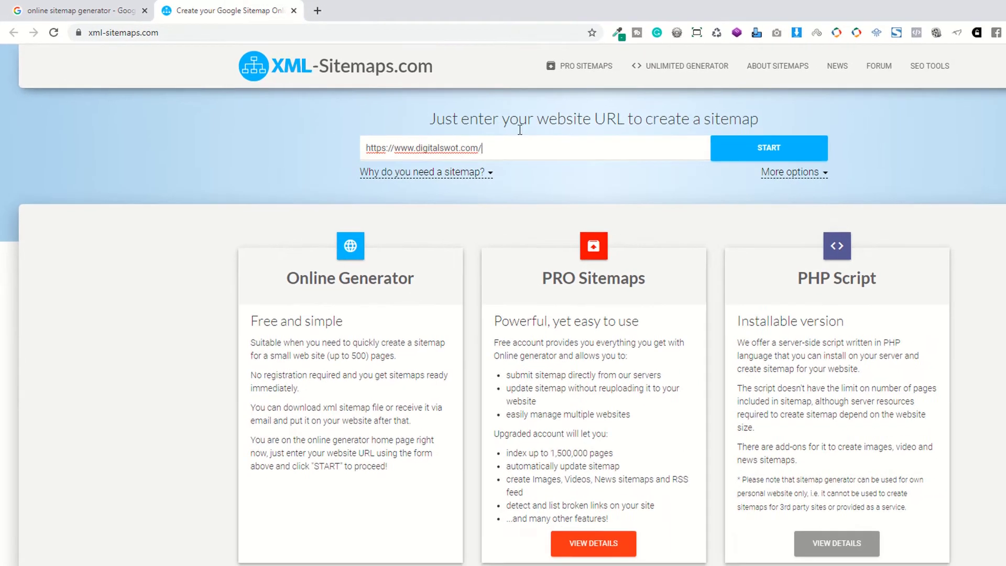
left_click(768, 148)
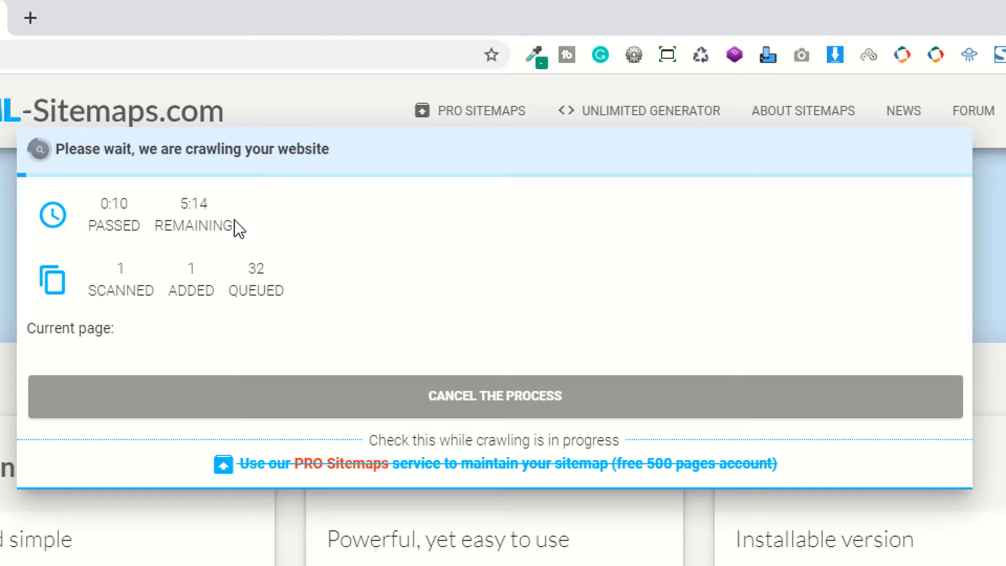
left_click_drag(135, 149, 287, 148)
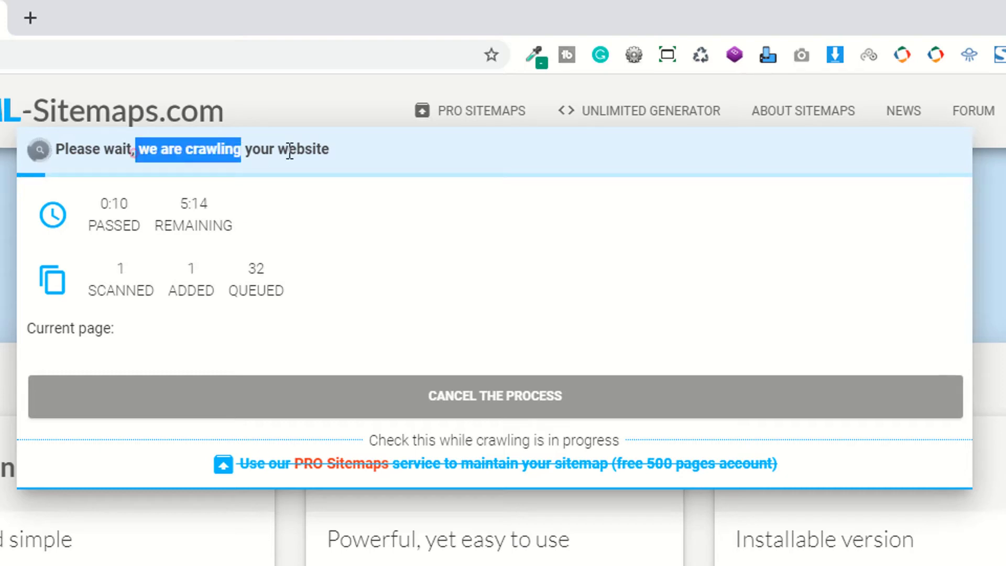
left_click(135, 150)
left_click(285, 187)
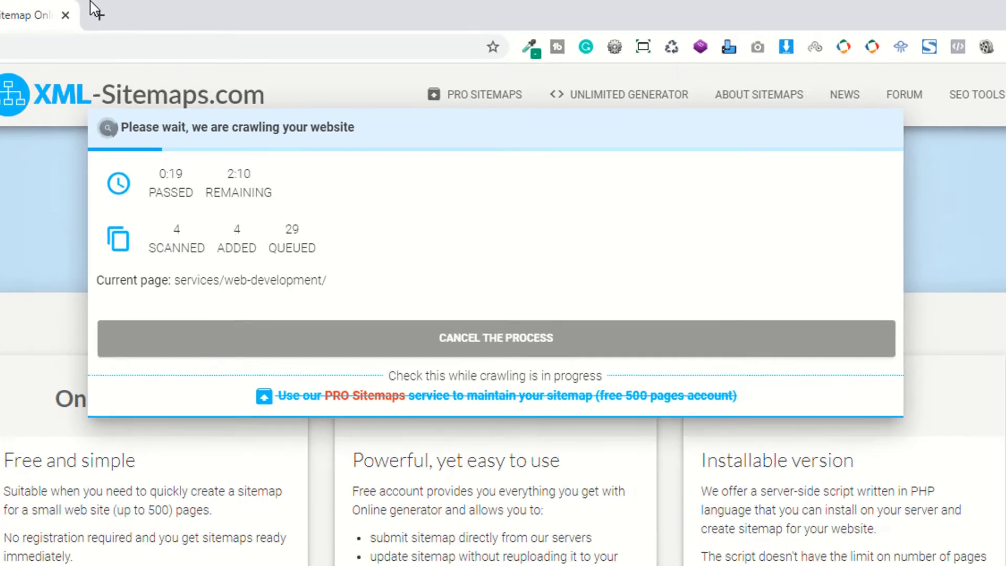
Load digitalswot.com in a new browser tab
key("ctrl+t")
type("digi")
key("Return")
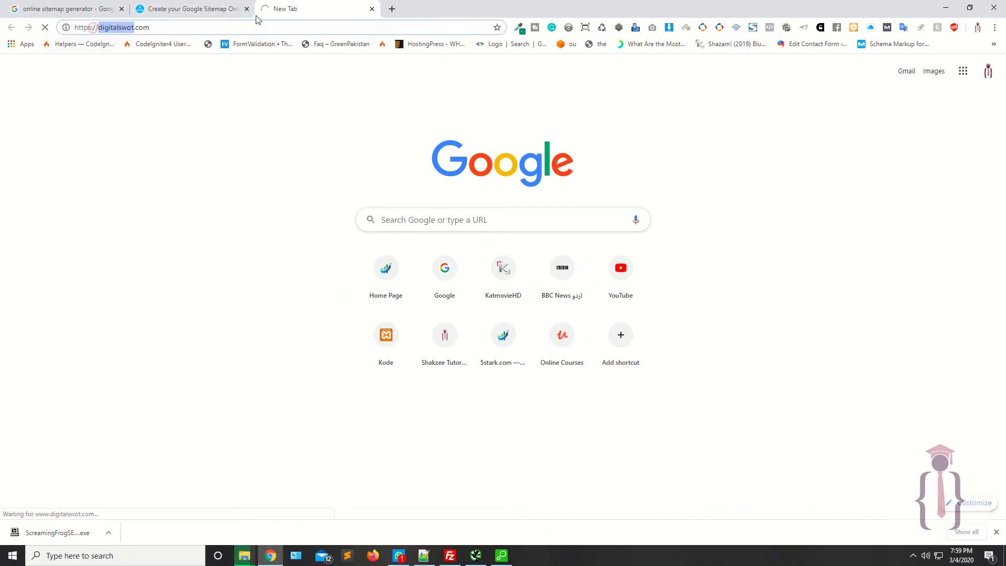
Glance at the sitemap crawl, then scroll through the digitalswot.com homepage and select its address
left_click(219, 6)
left_click(299, 6)
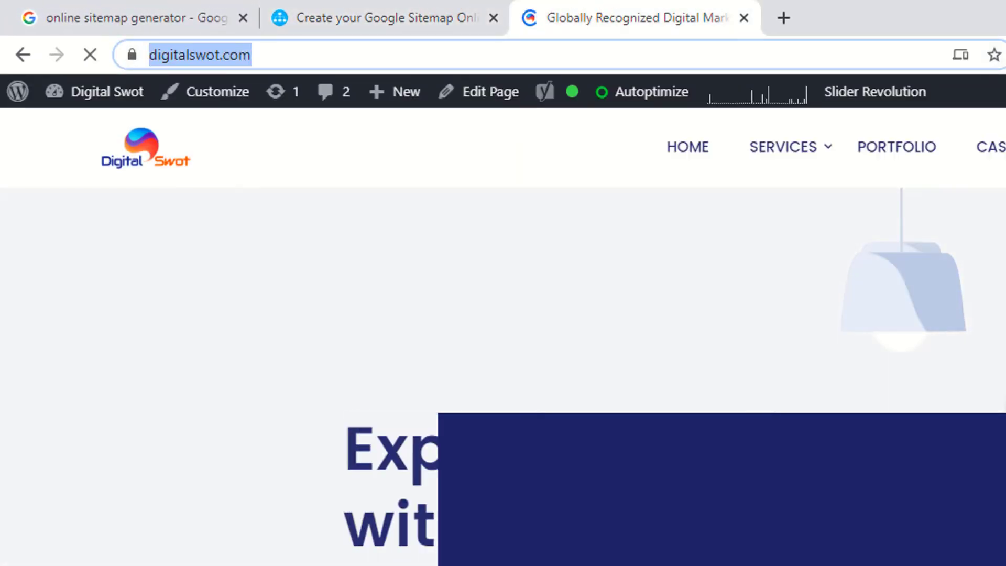
scroll(464, 376, "down", 10)
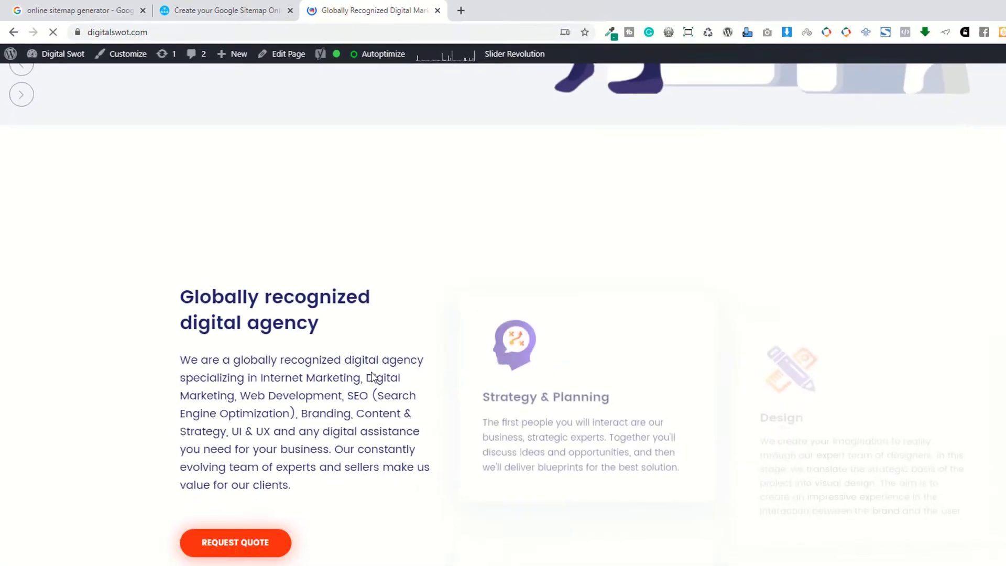
scroll(372, 377, "down", 5)
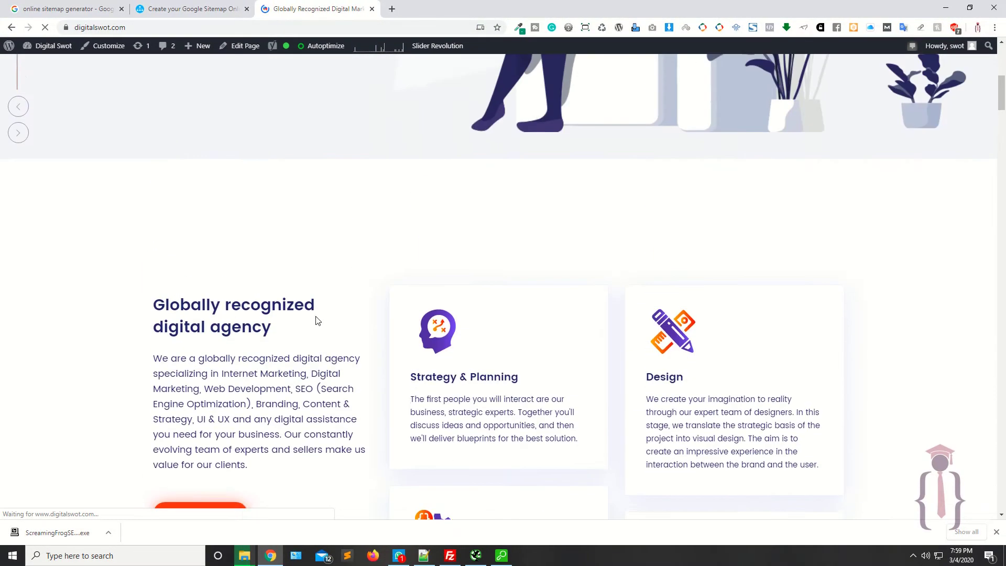
scroll(315, 320, "down", 15)
scroll(316, 321, "down", 8)
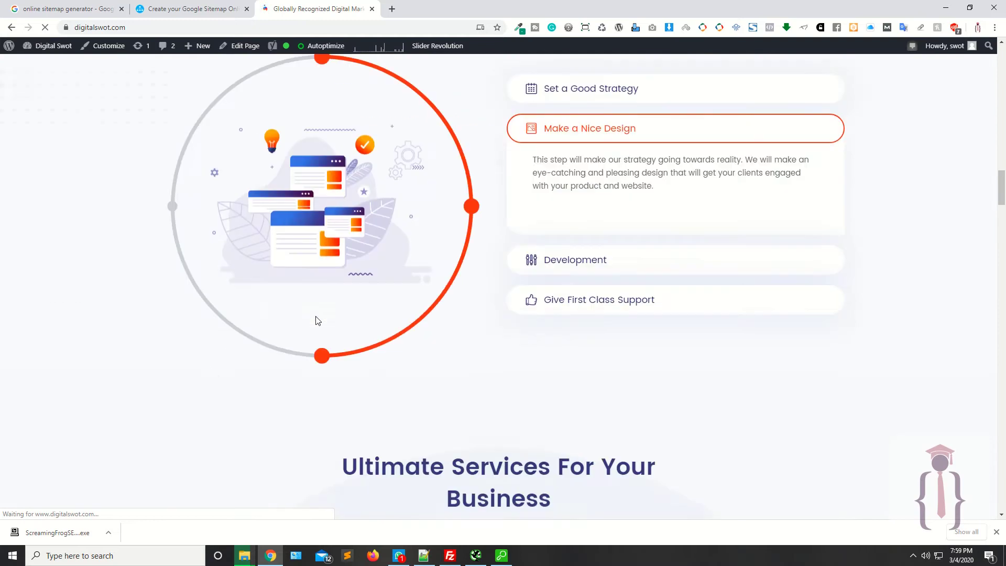
left_click(225, 24)
key("ctrl+c")
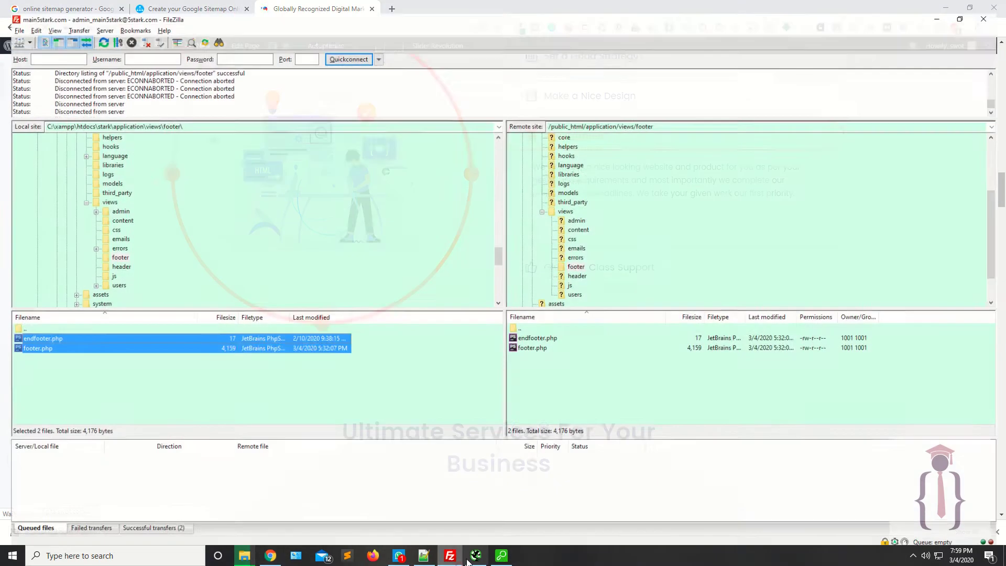
left_click(476, 555)
key("ctrl+a")
key("ctrl+v")
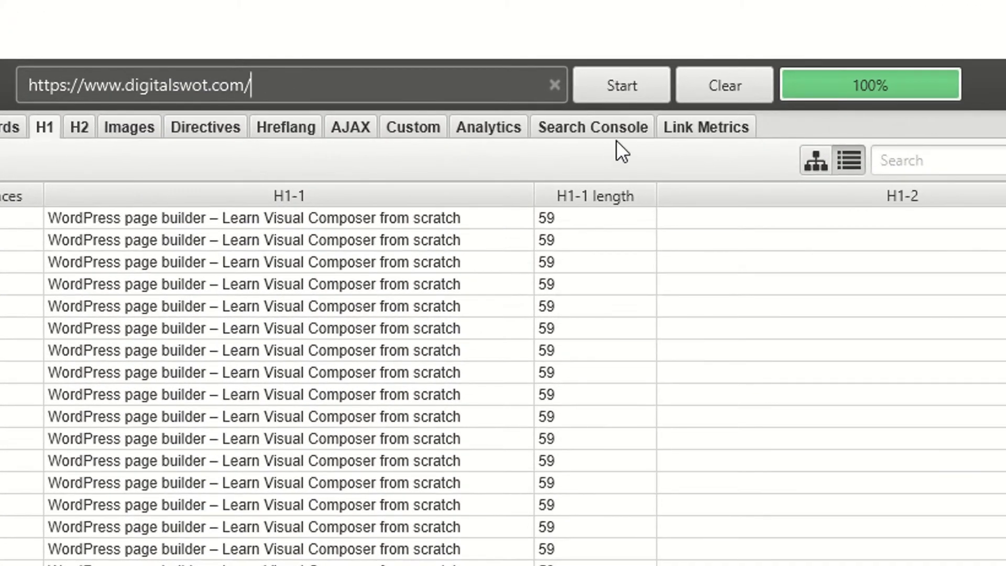
left_click(619, 85)
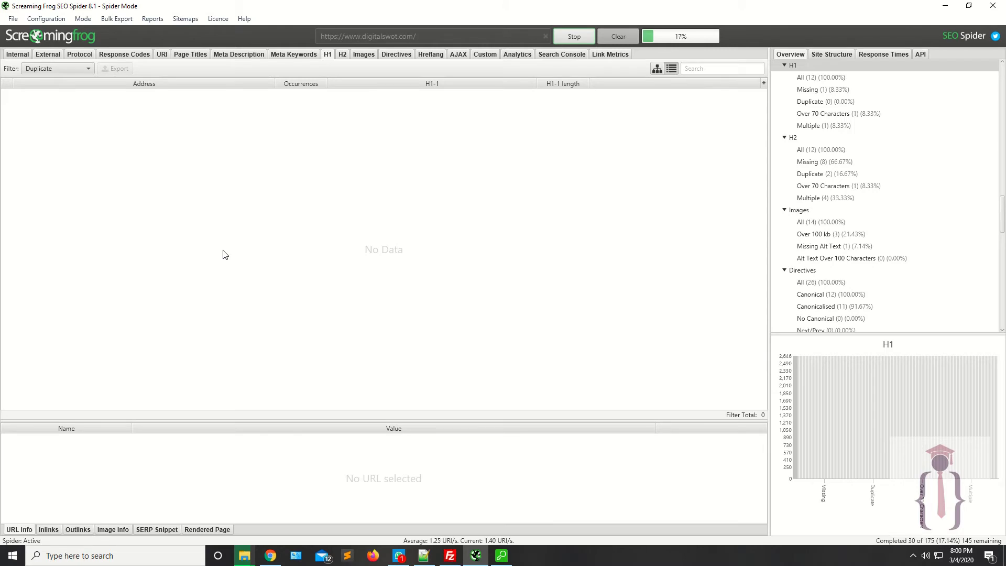
Check the XML-Sitemaps.com and Screaming Frog crawl progress, closing Chrome's empty new tab
left_click(270, 555)
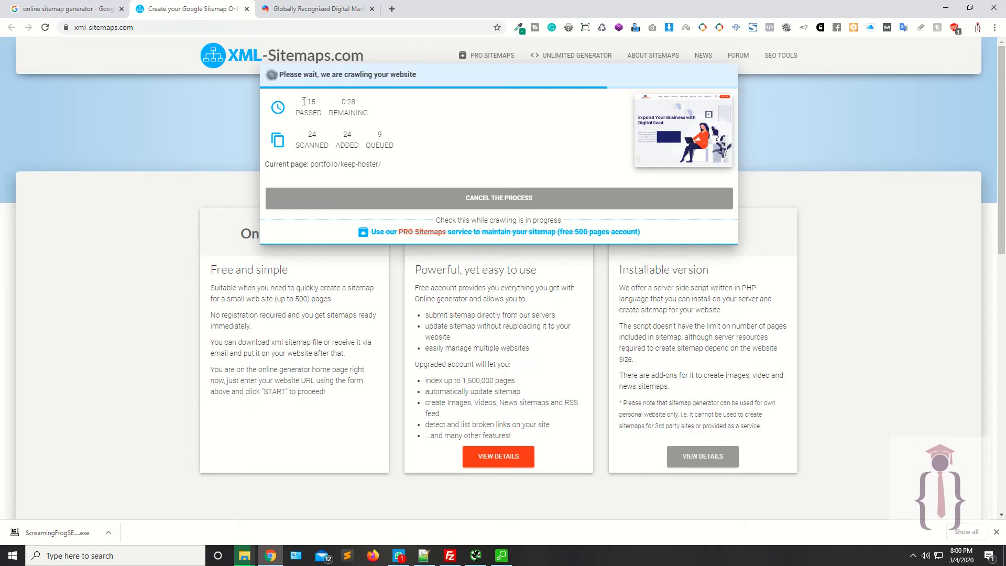
double_click(313, 135)
key("alt+Tab")
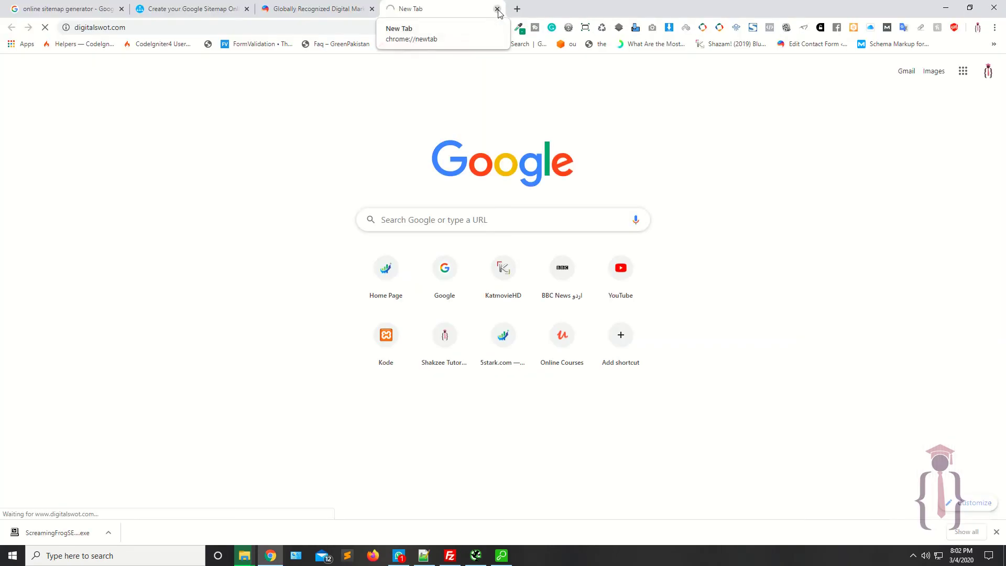
left_click(498, 10)
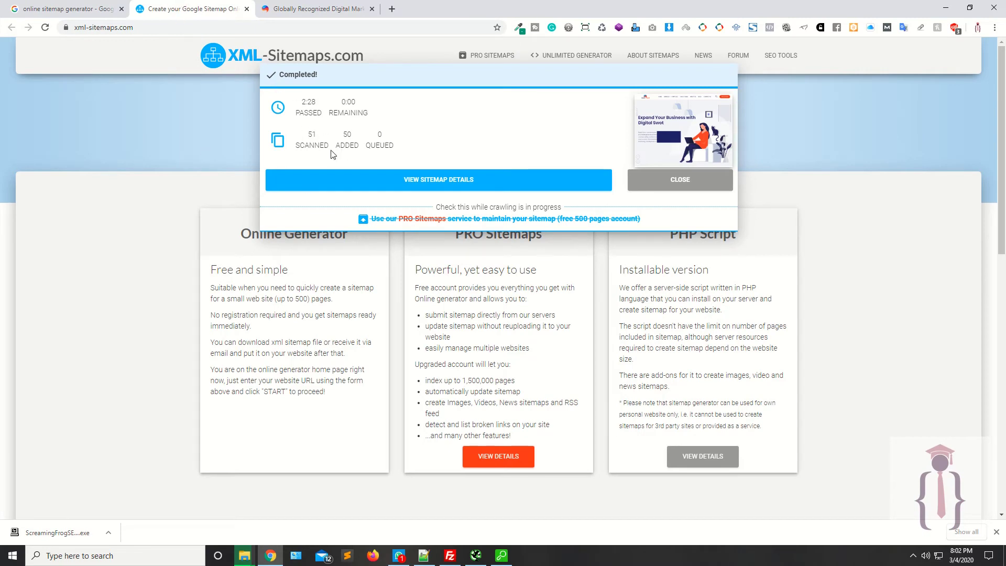
left_click(468, 557)
Note the 51 pages scanned, dismiss the completed summary, and return to Screaming Frog
left_click_drag(307, 138, 314, 135)
left_click(317, 137)
left_click(705, 180)
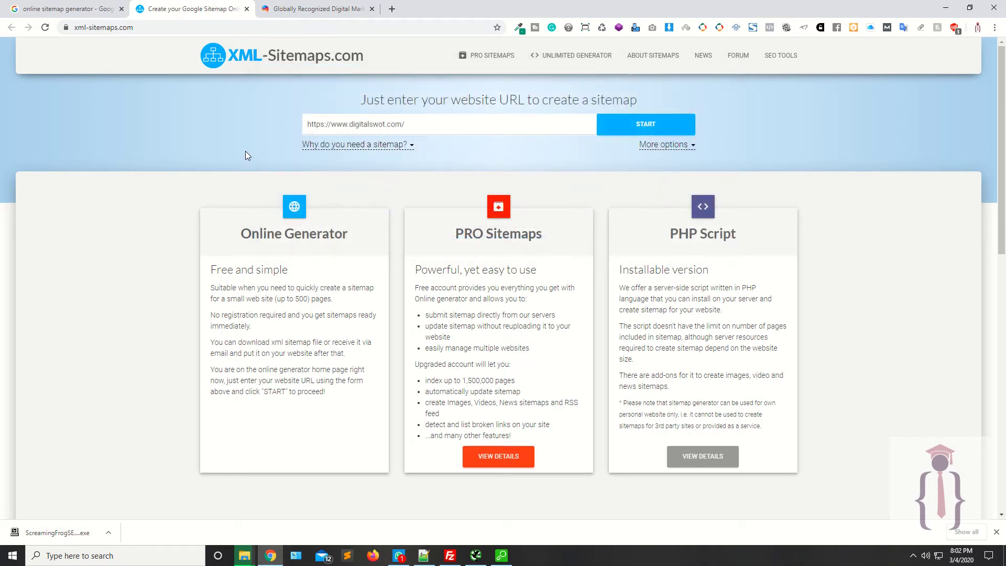
key("alt+Tab")
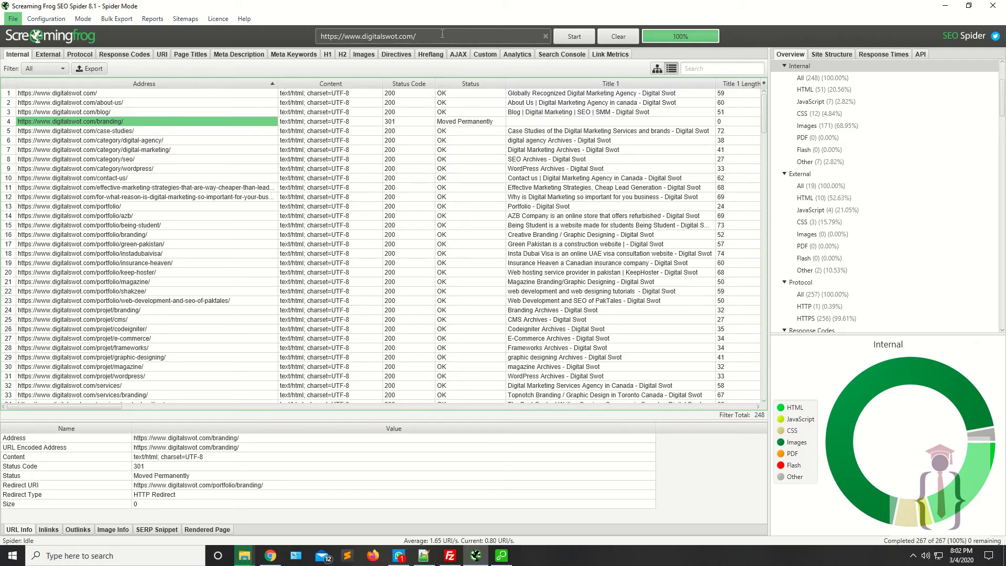
Choose Sitemaps > Create XML Sitemap to open the Sitemap Export Configuration dialog
left_click(378, 36)
left_click(234, 22)
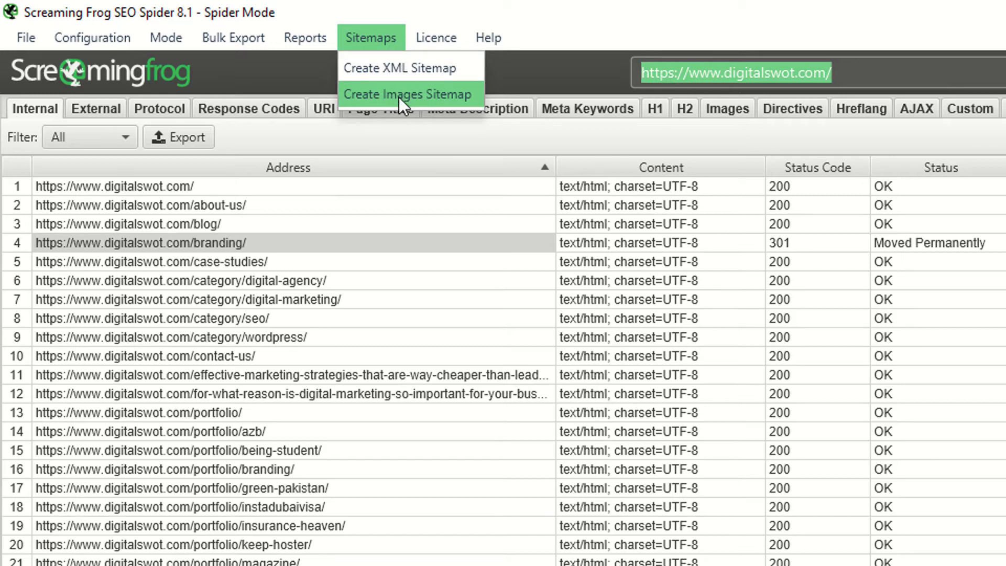
left_click(399, 68)
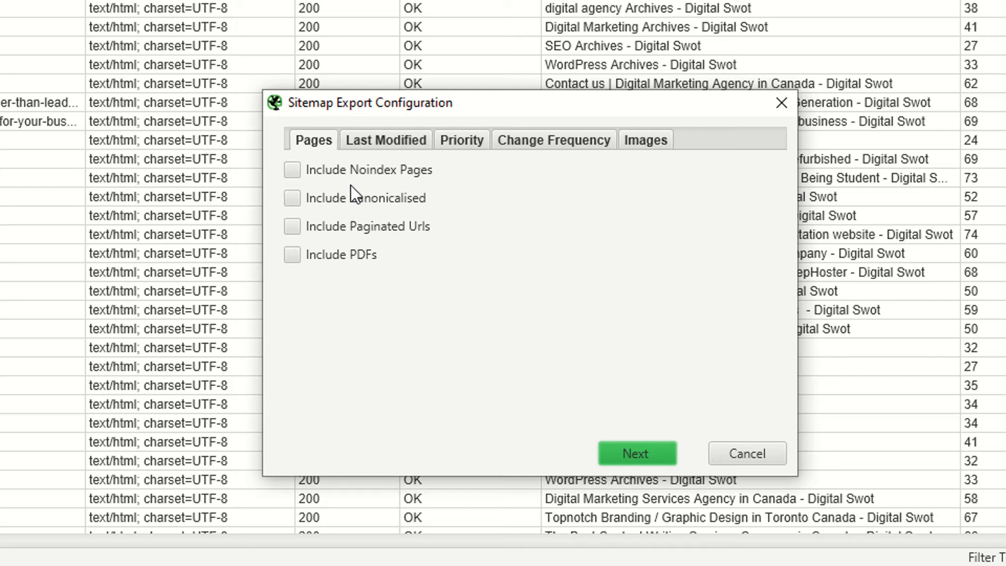
Review the Last Modified, Priority, Change Frequency and Images tabs, leaving Include Noindex Pages unticked
left_click(331, 157)
left_click(329, 166)
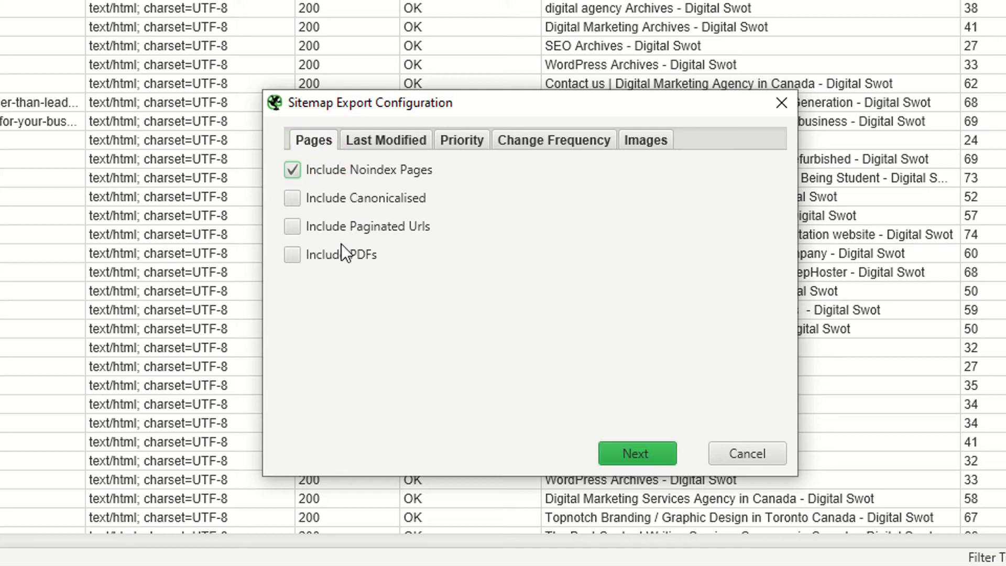
left_click(374, 142)
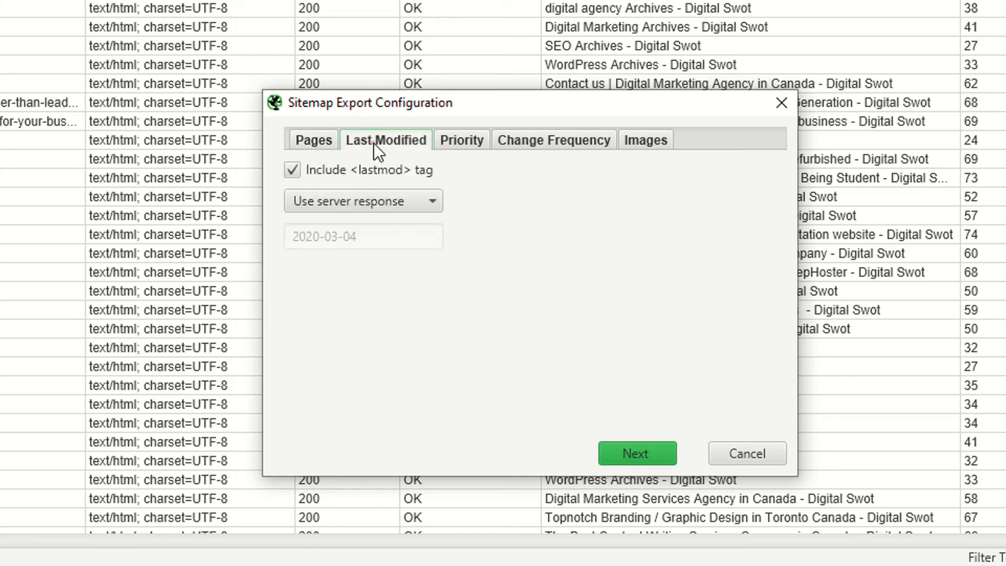
left_click(474, 139)
left_click(522, 145)
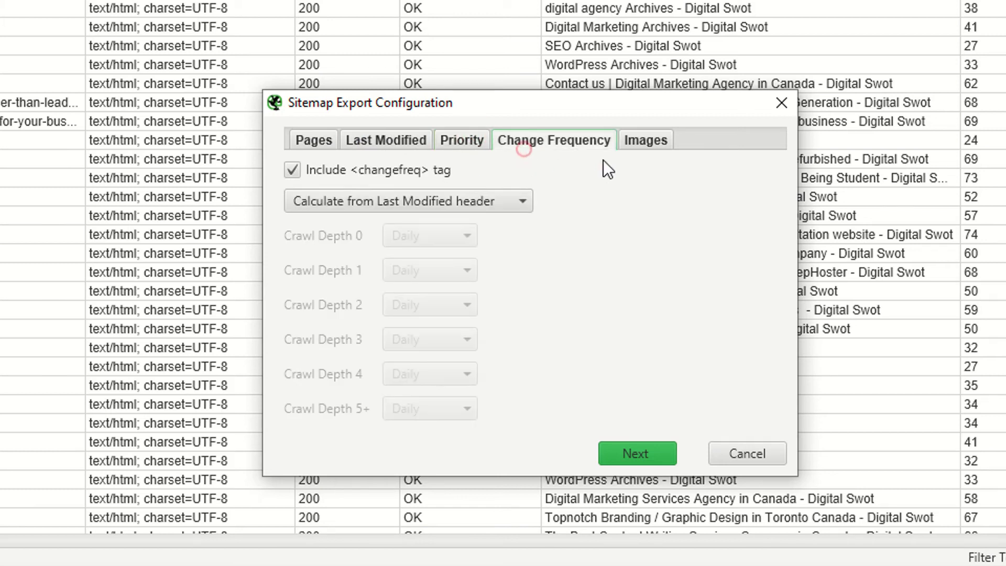
left_click(648, 140)
left_click(327, 138)
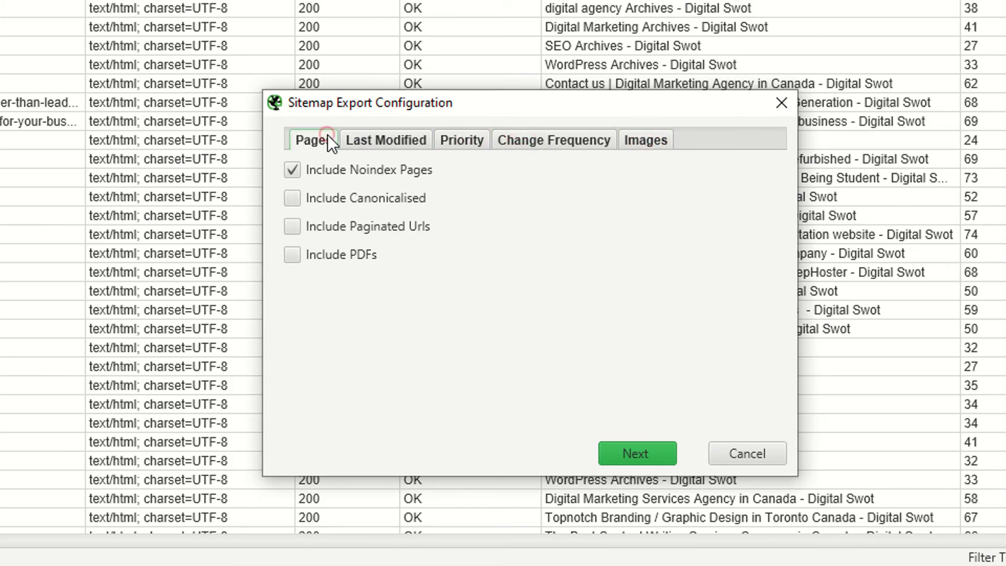
left_click(292, 169)
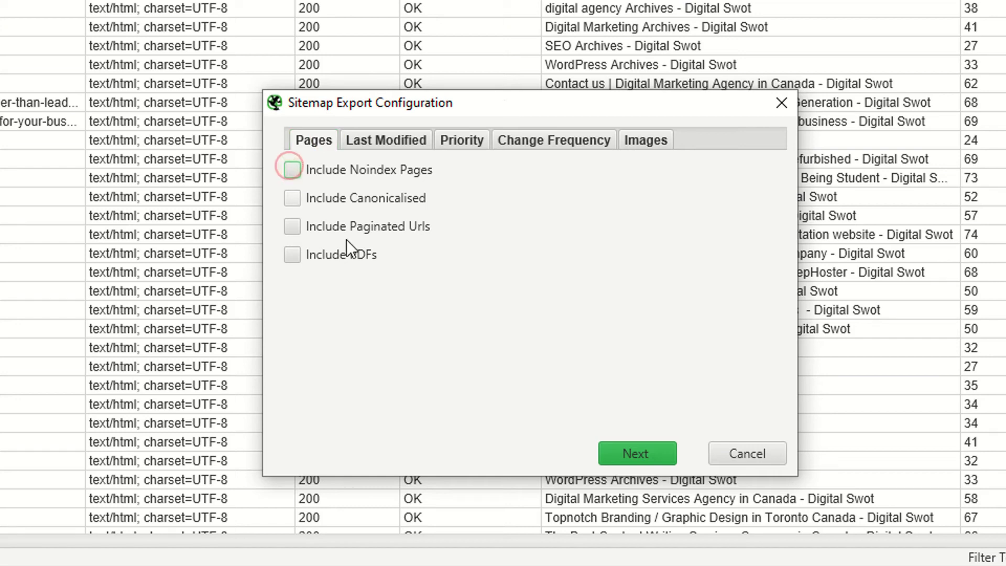
Save the sitemap in Documents as 'Digital Swot SiteMap' (.xml)
left_click(646, 458)
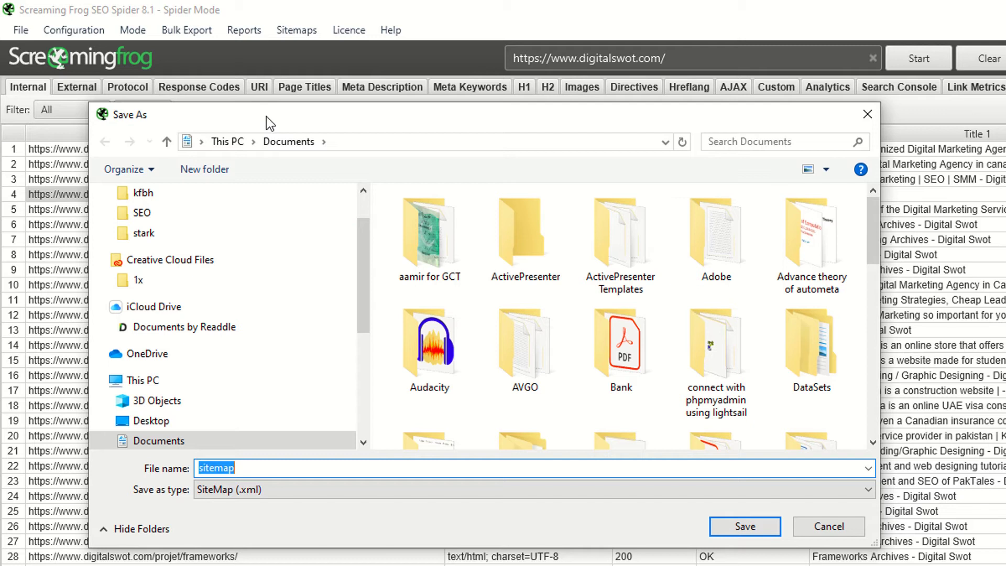
type("digi")
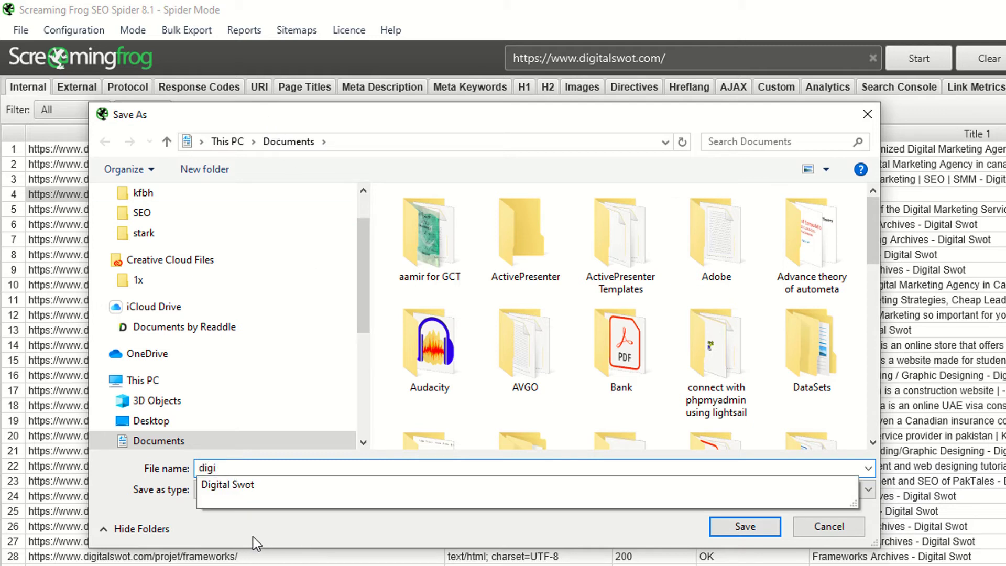
key("Down")
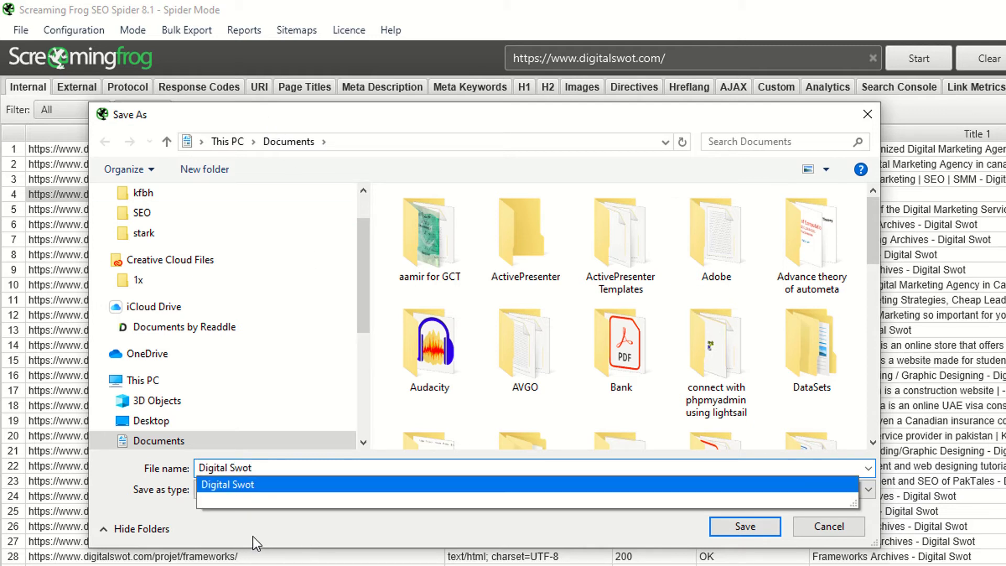
type("SiteMap")
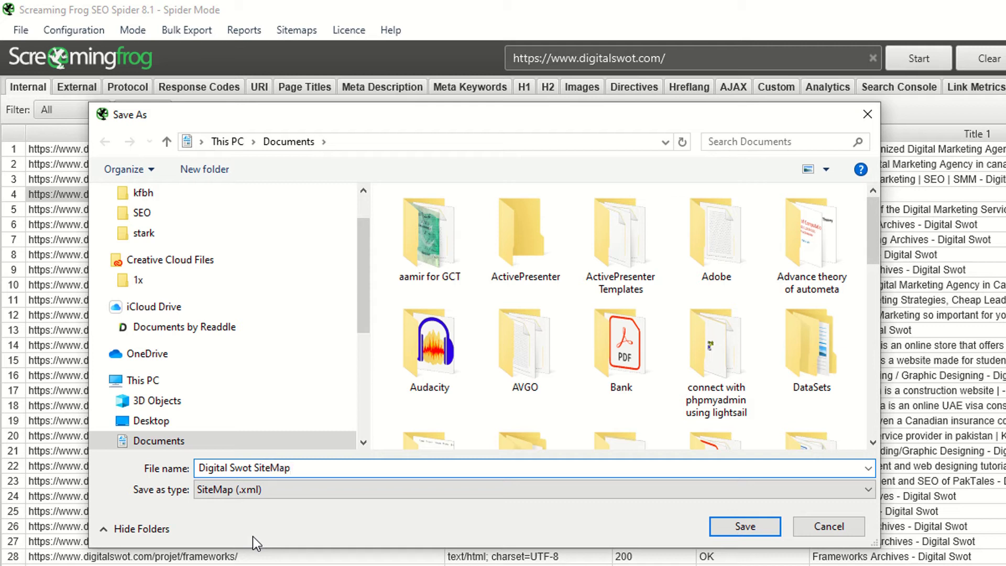
left_click(728, 535)
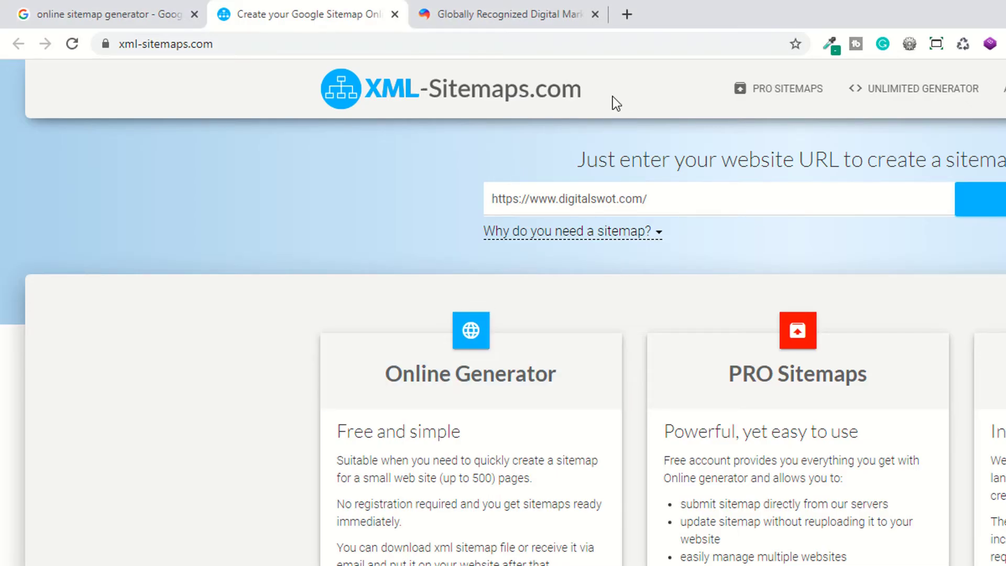
Flip between the sitemap generator and digitalswot.com tabs, then return to Screaming Frog's 267-URL crawl
left_click(503, 12)
left_click(370, 11)
left_click(466, 11)
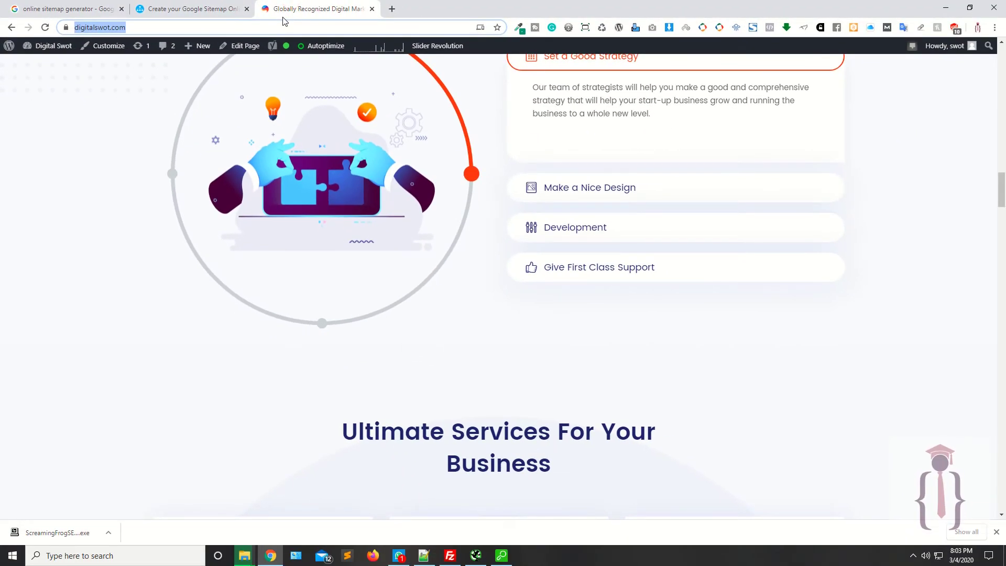
left_click(231, 9)
left_click(283, 6)
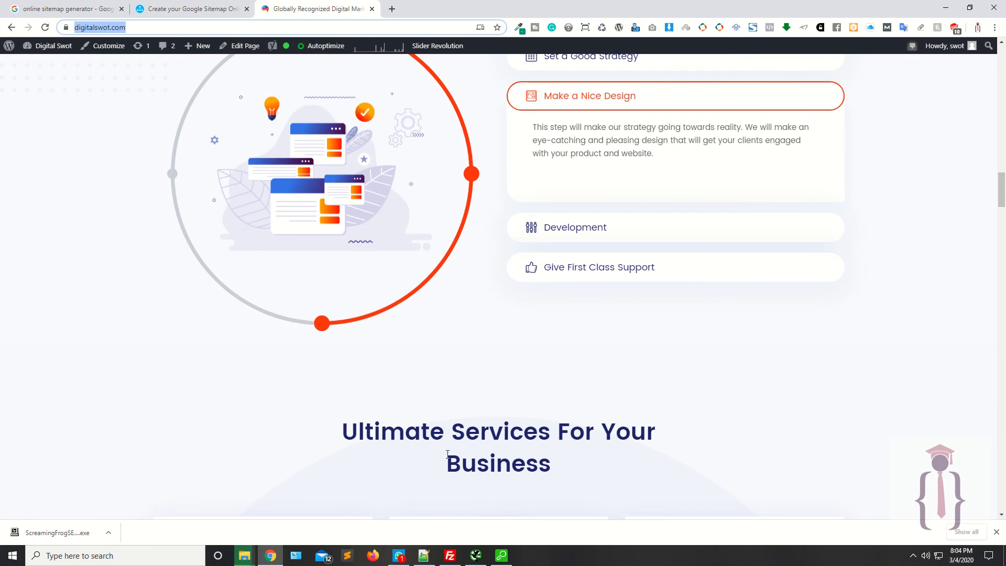
left_click(476, 556)
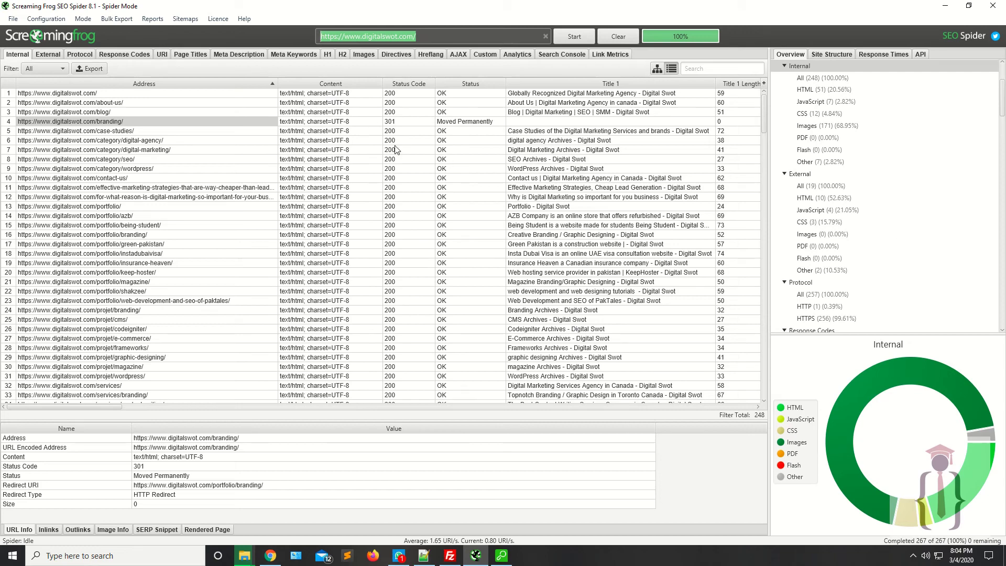
left_click(185, 19)
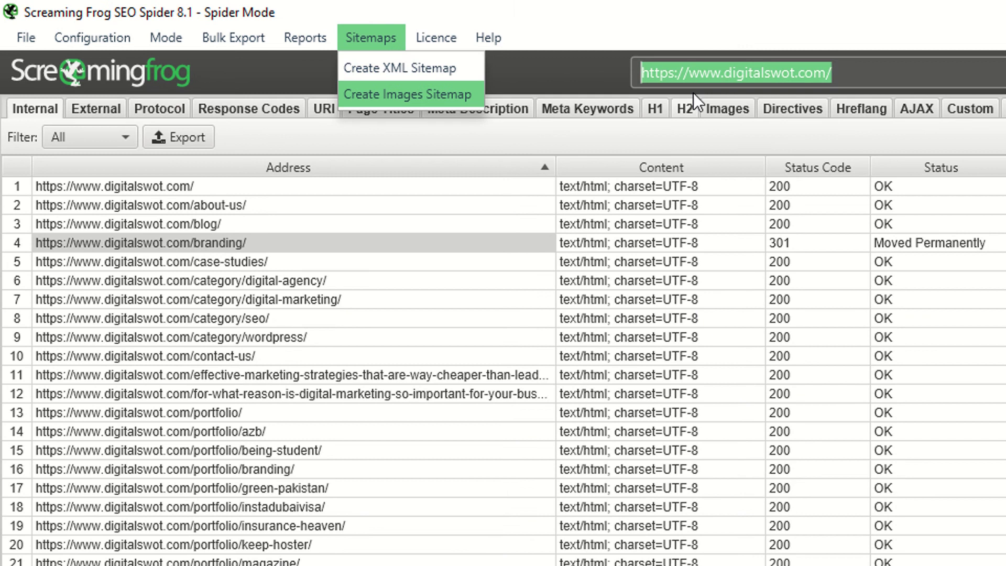
left_click(599, 6)
left_click(358, 46)
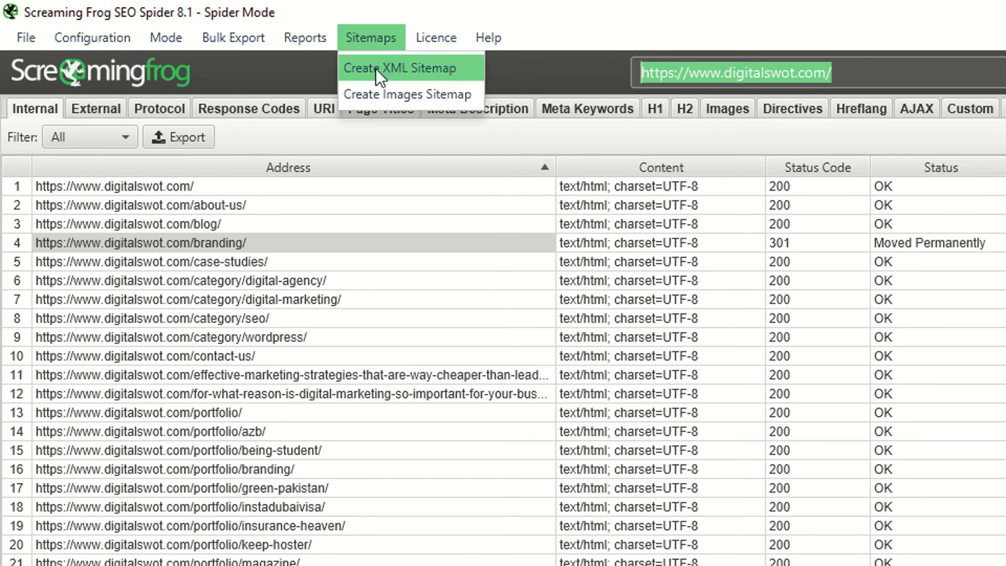
left_click(620, 7)
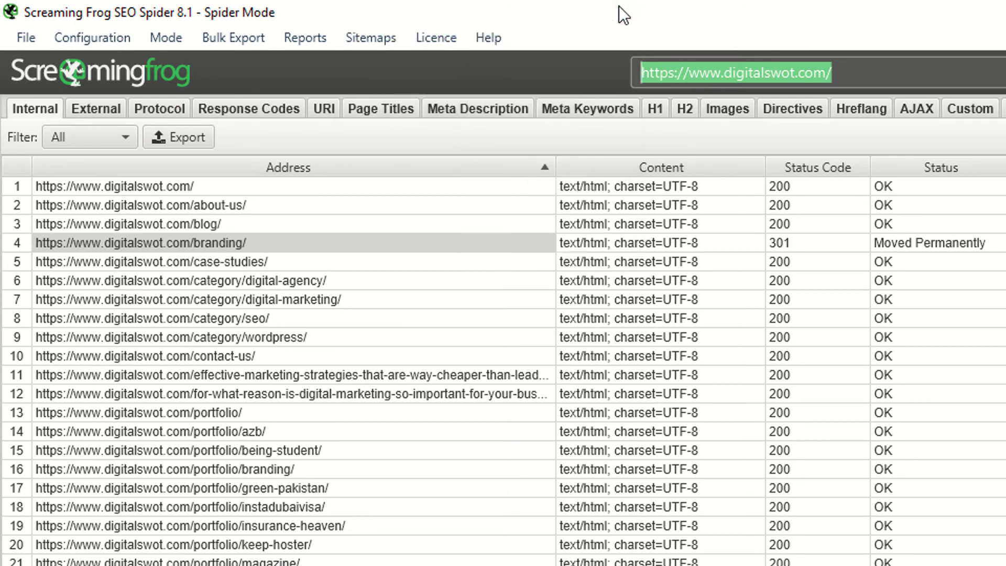